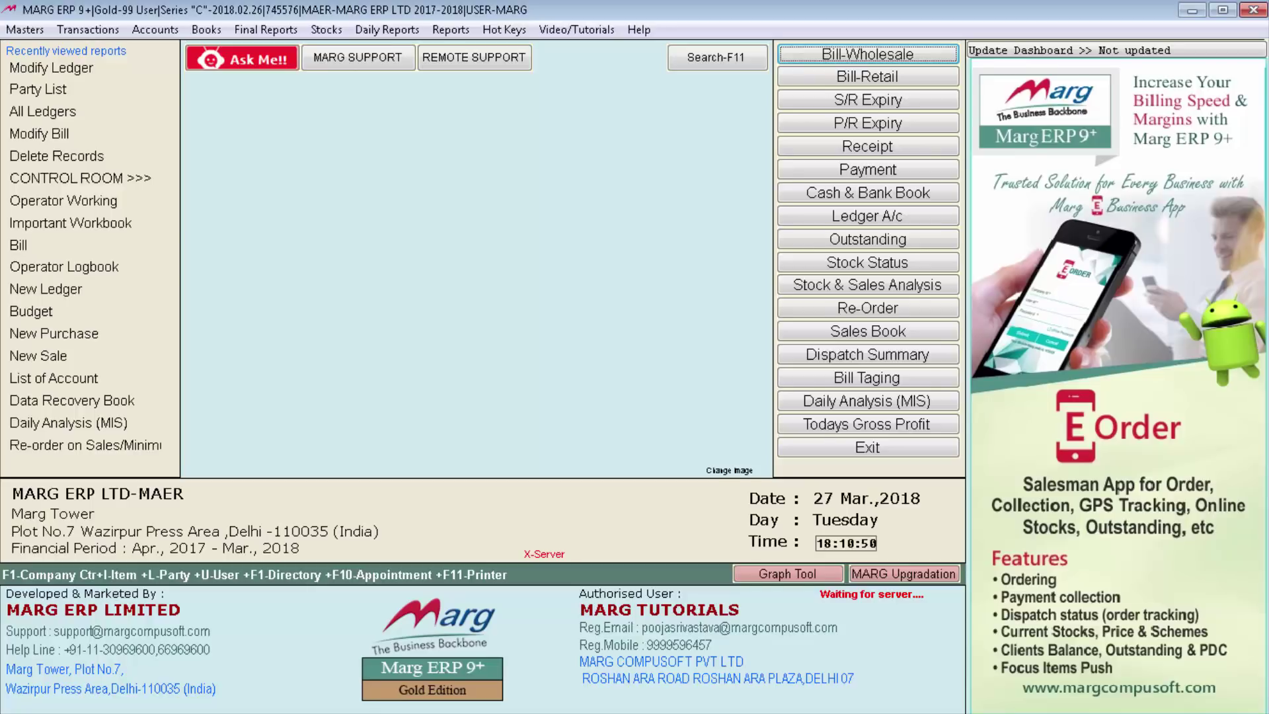
Open the list of existing ledgers for modification.
key("alt+m")
key("Right")
key("Down")
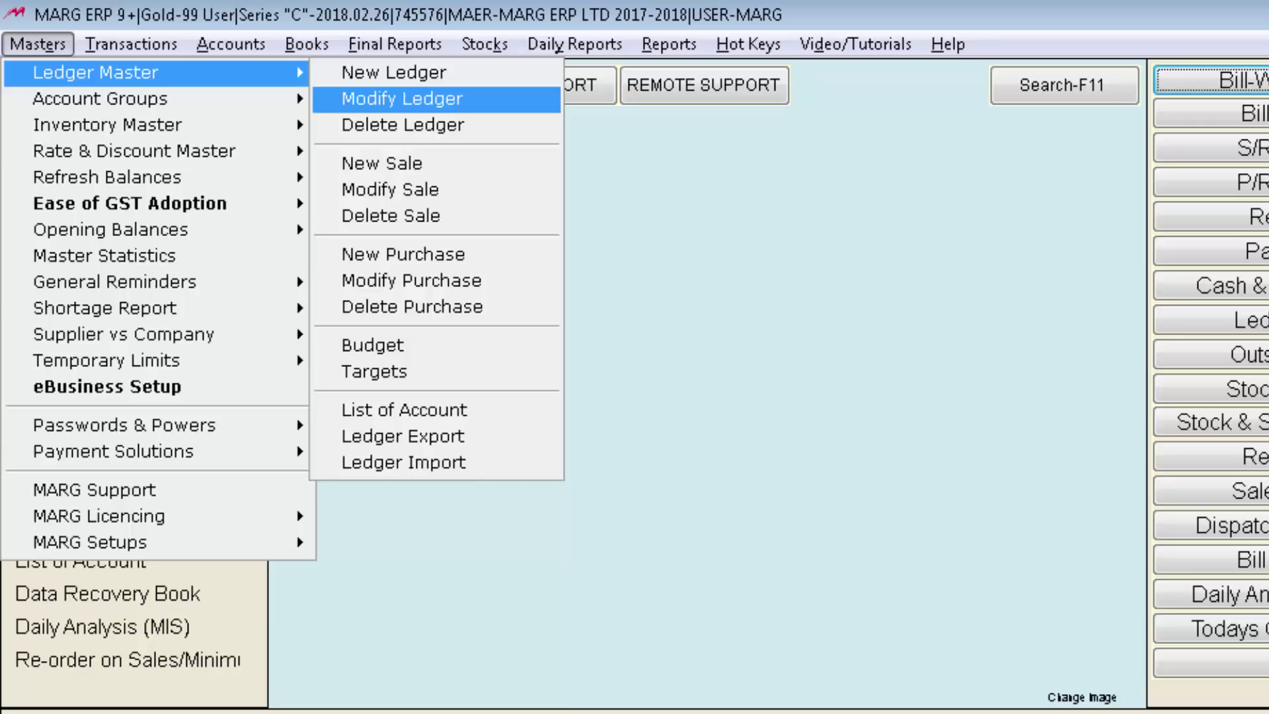
key("Return")
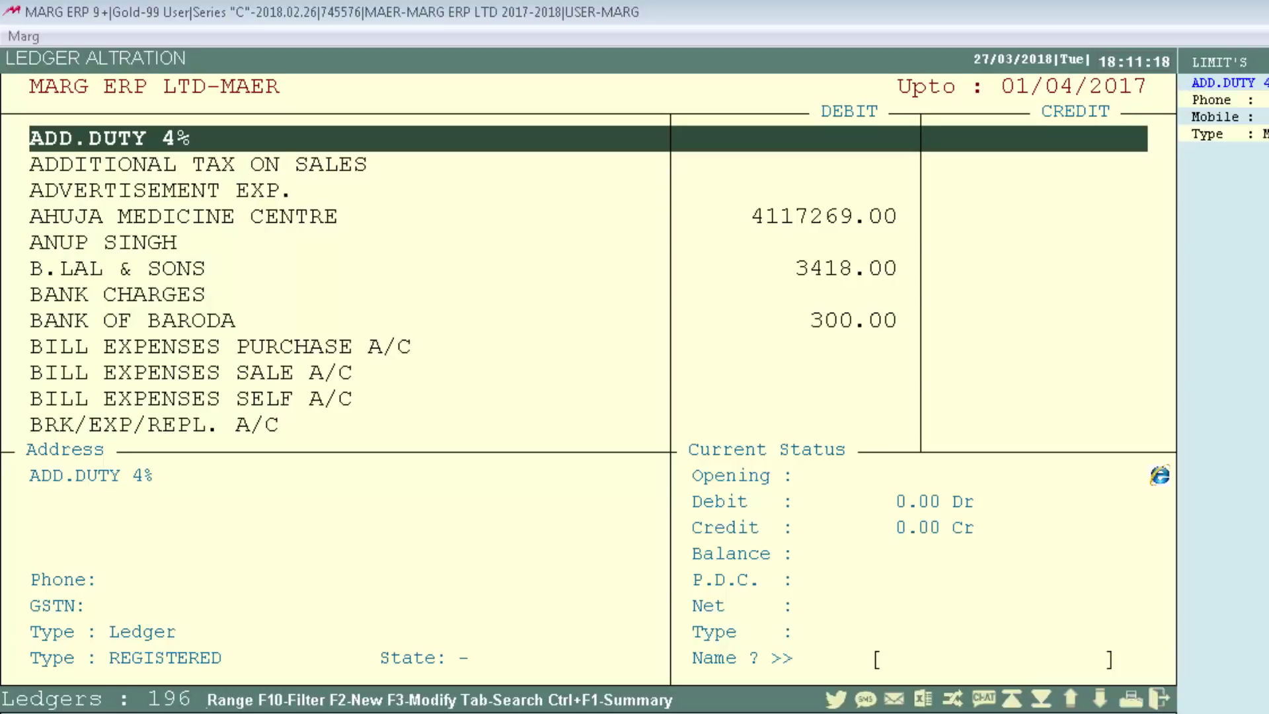
Open the Other Detail form of the AHUJA MEDICINE CENTRE ledger.
key("Down")
key("Down")
key("Down")
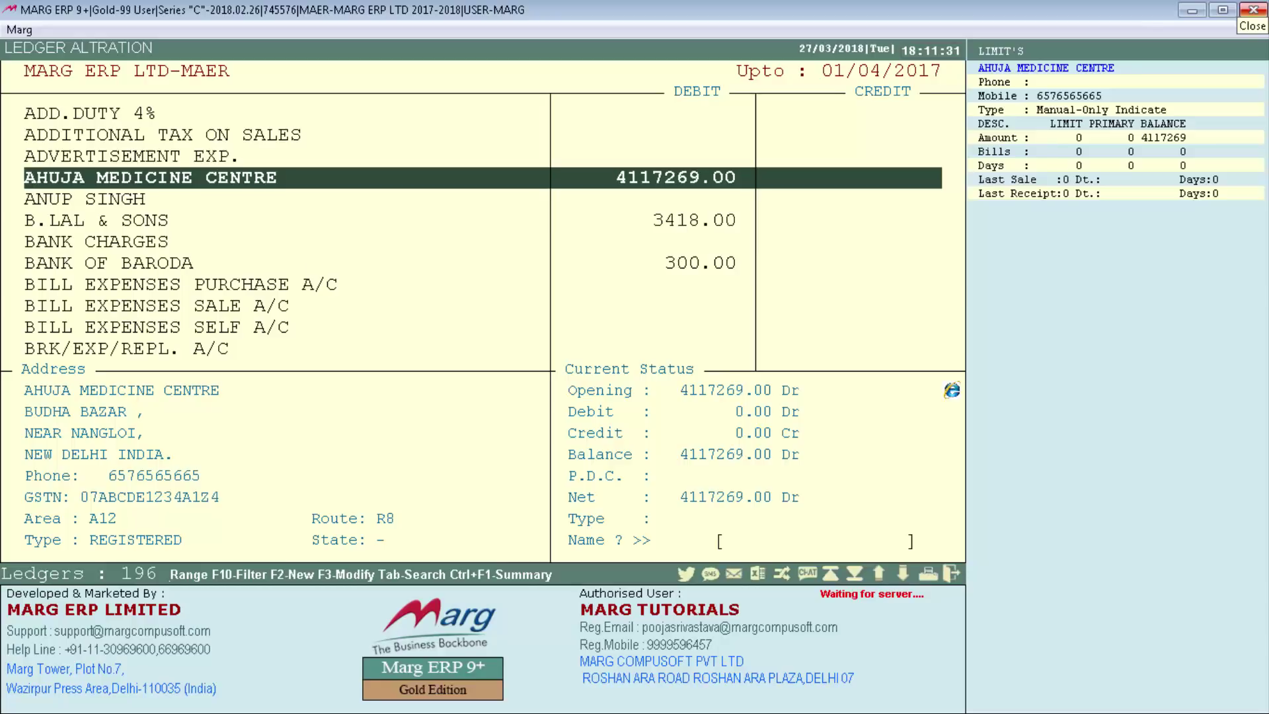
key("Return")
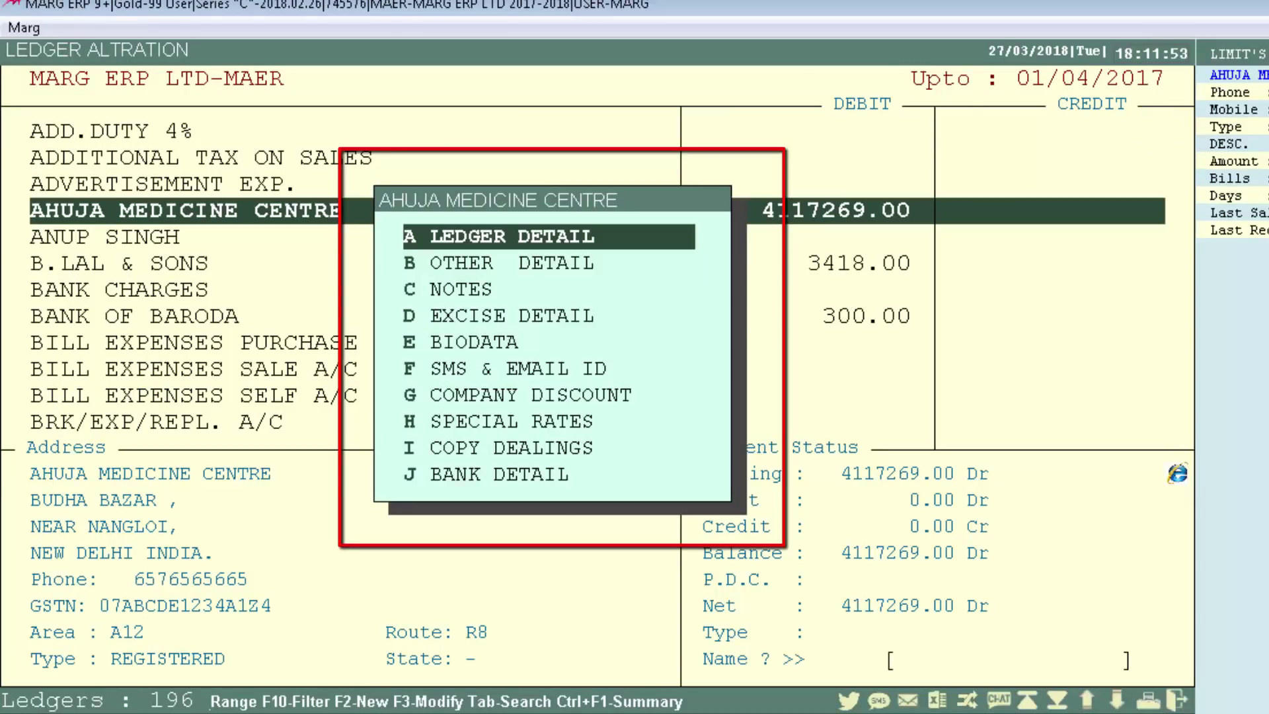
key("Down")
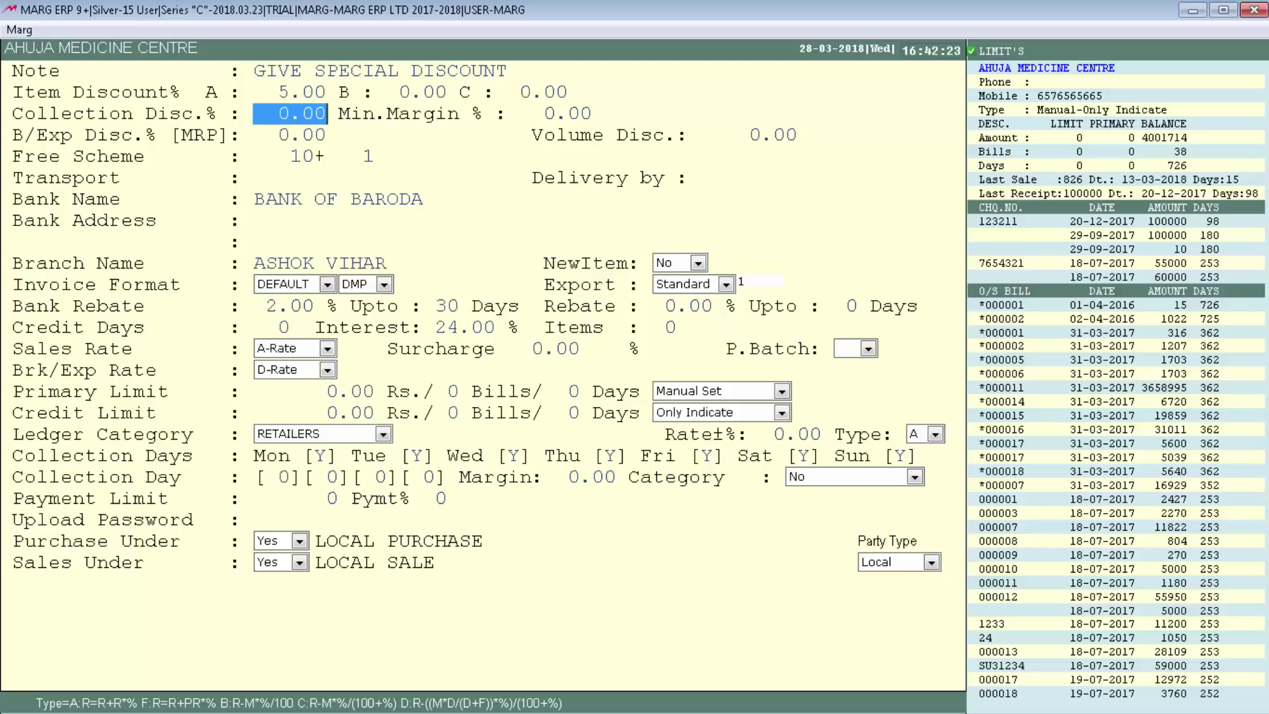
Set the ledger's collection discount to 2% and its credit days to 2.
type("2")
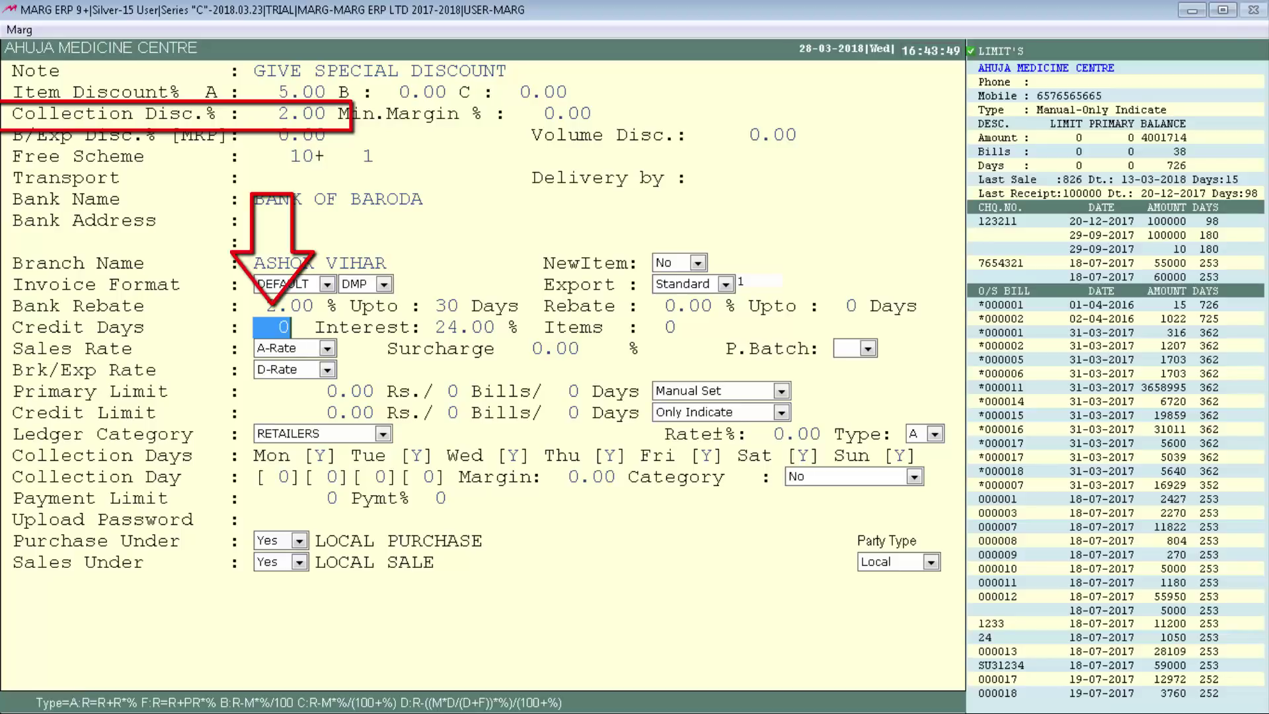
type("2")
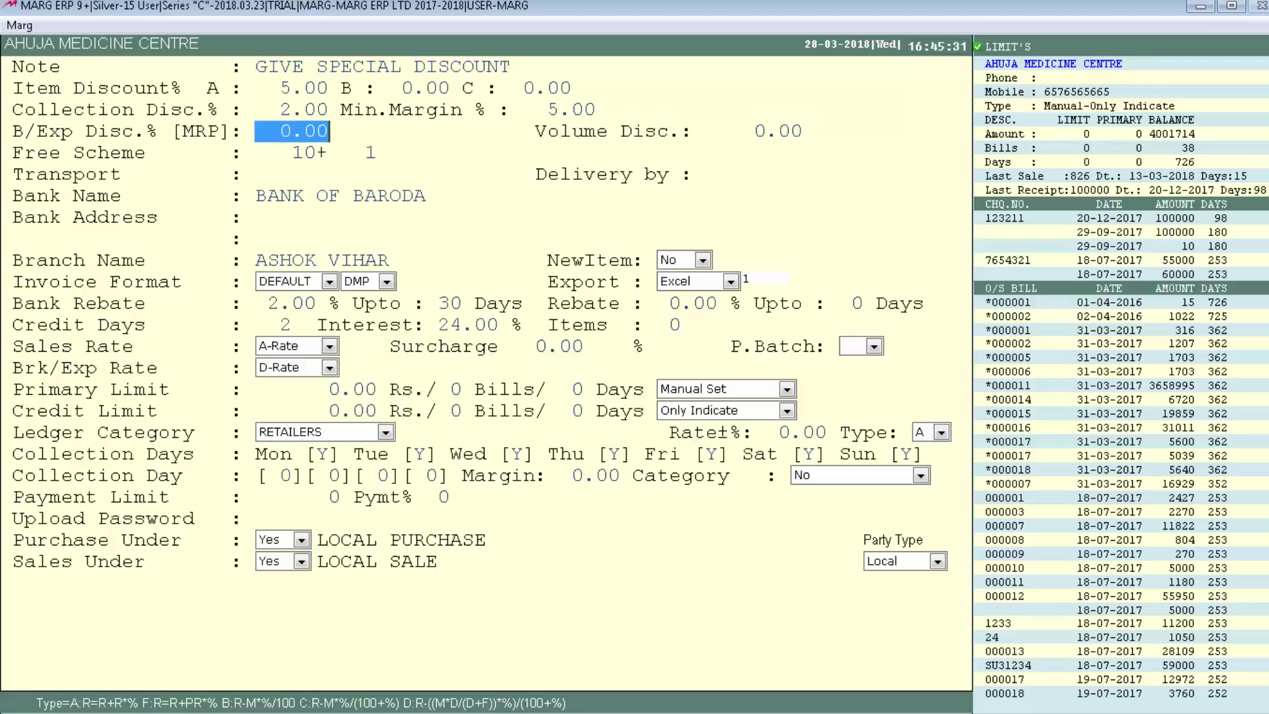
Set the B/Exp discount on MRP to 3% and the volume discount to 2.
type("3  .")
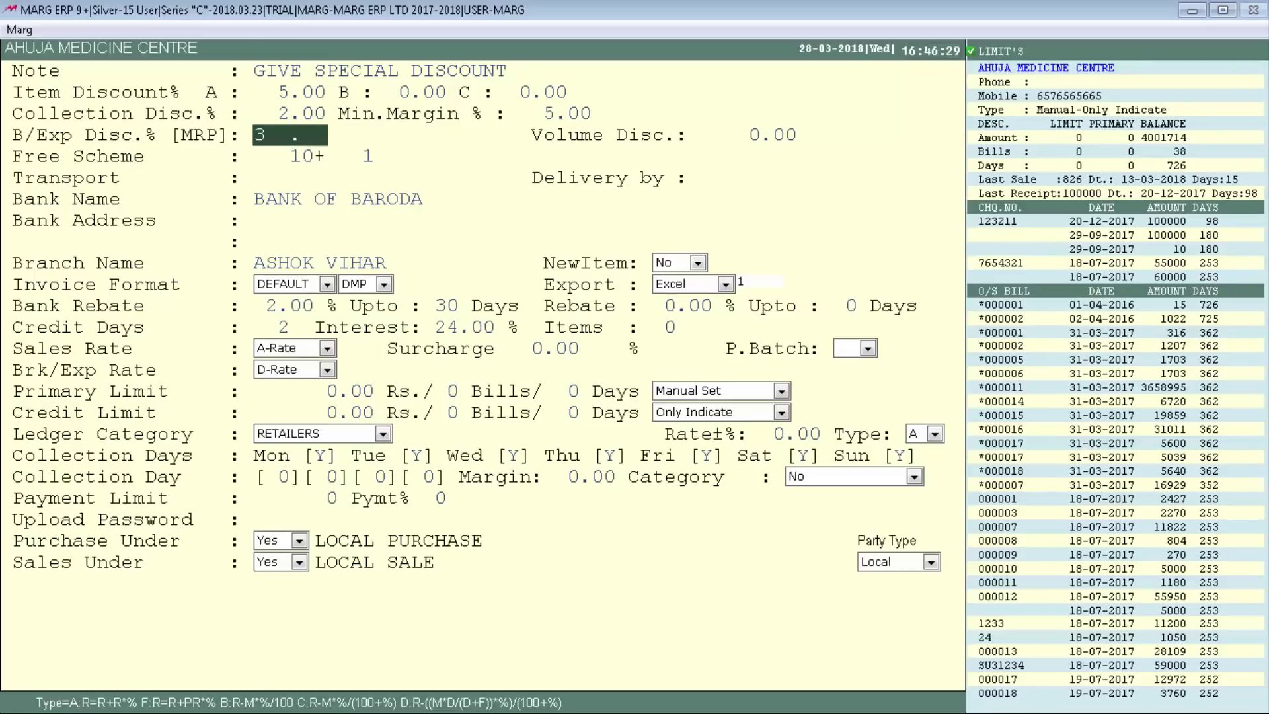
key("Return")
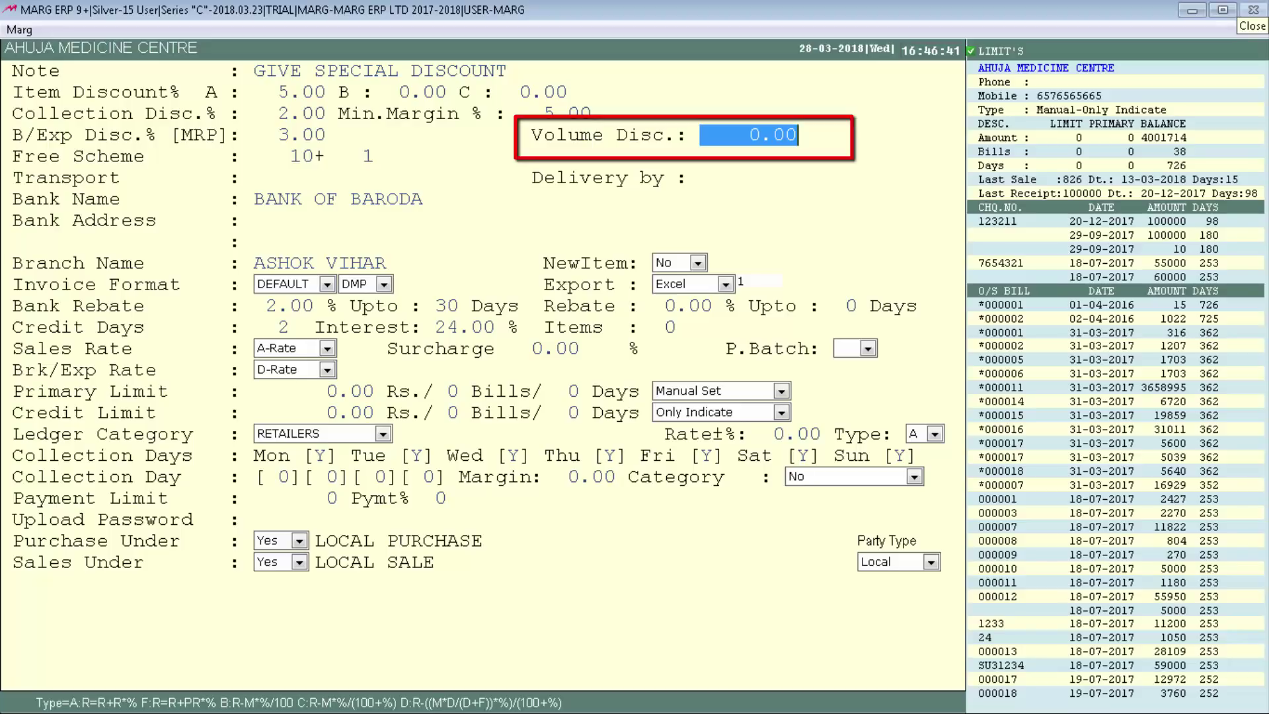
type("2      .")
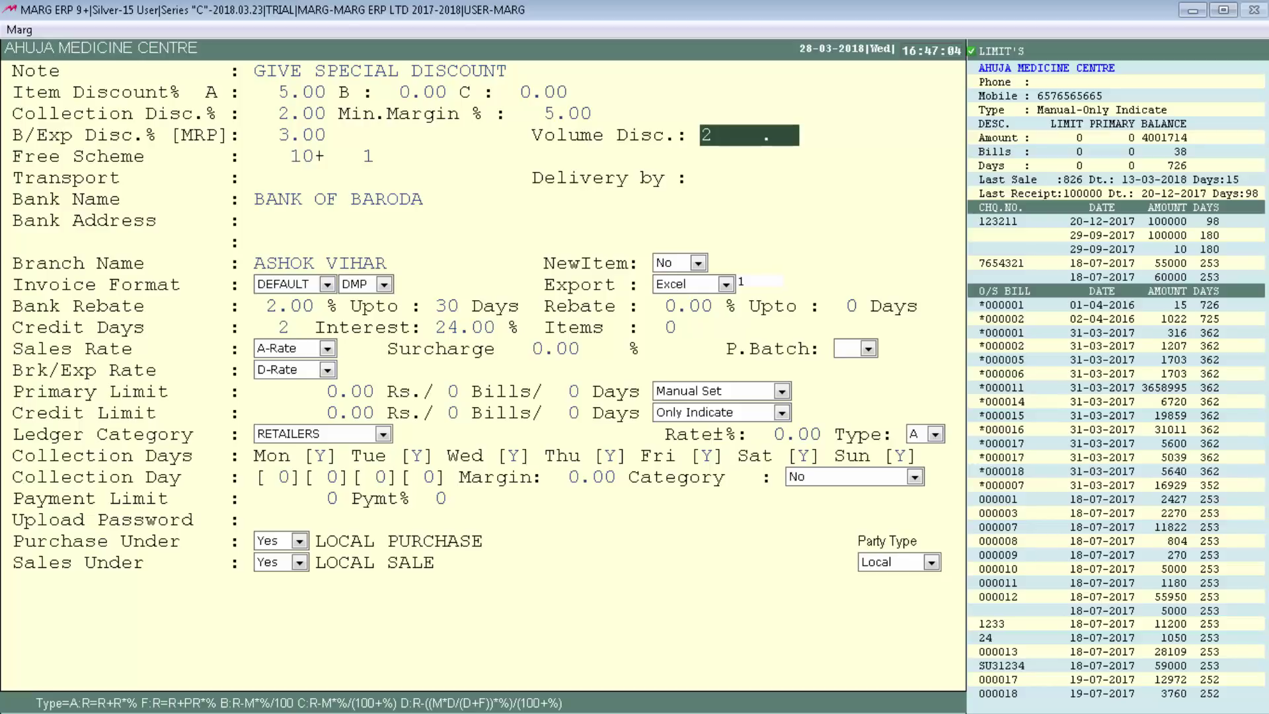
key("Return")
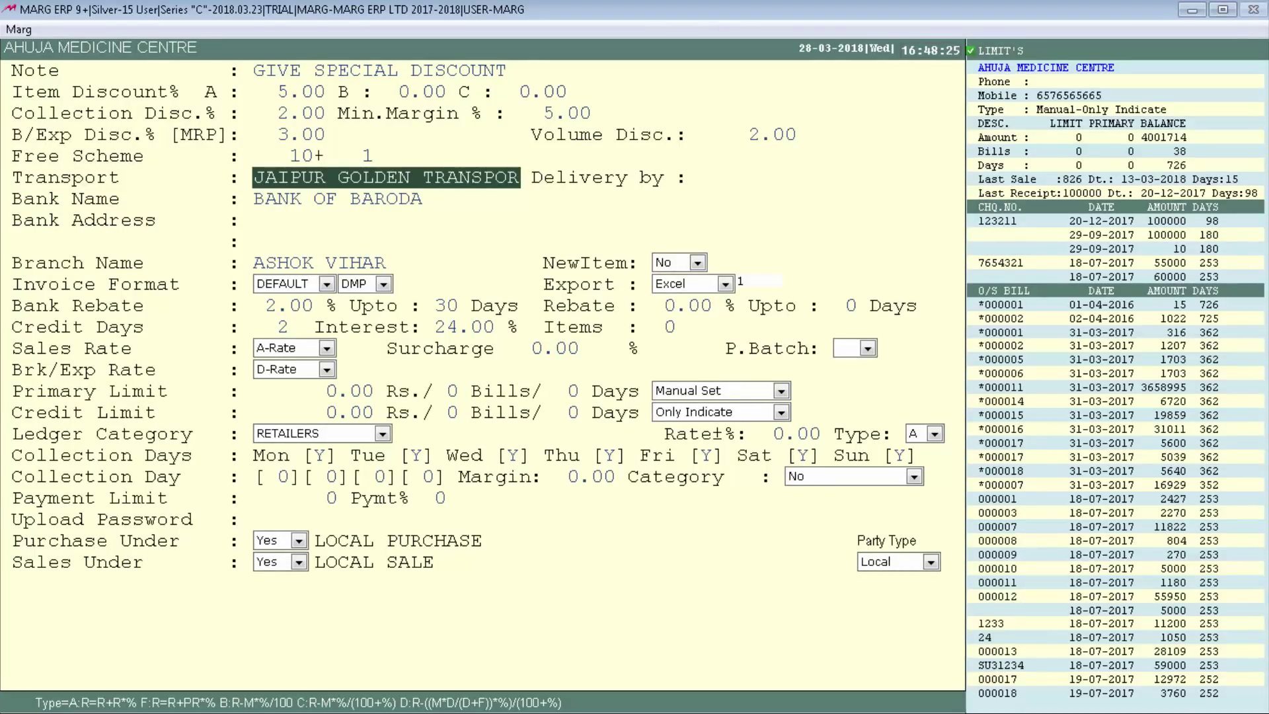
Accept JAIPUR GOLDEN TRANSPOR as the transport and enter BY TRAIN as the delivery method.
key("Return")
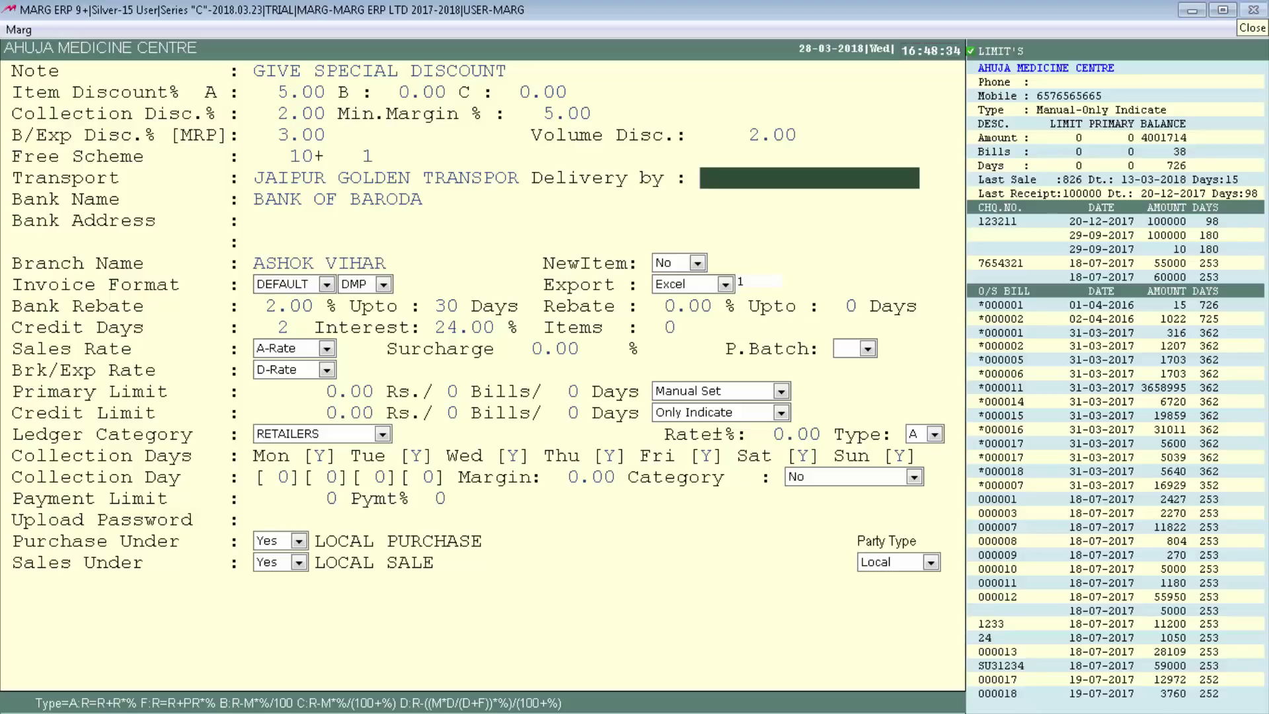
type("BY TRAIN")
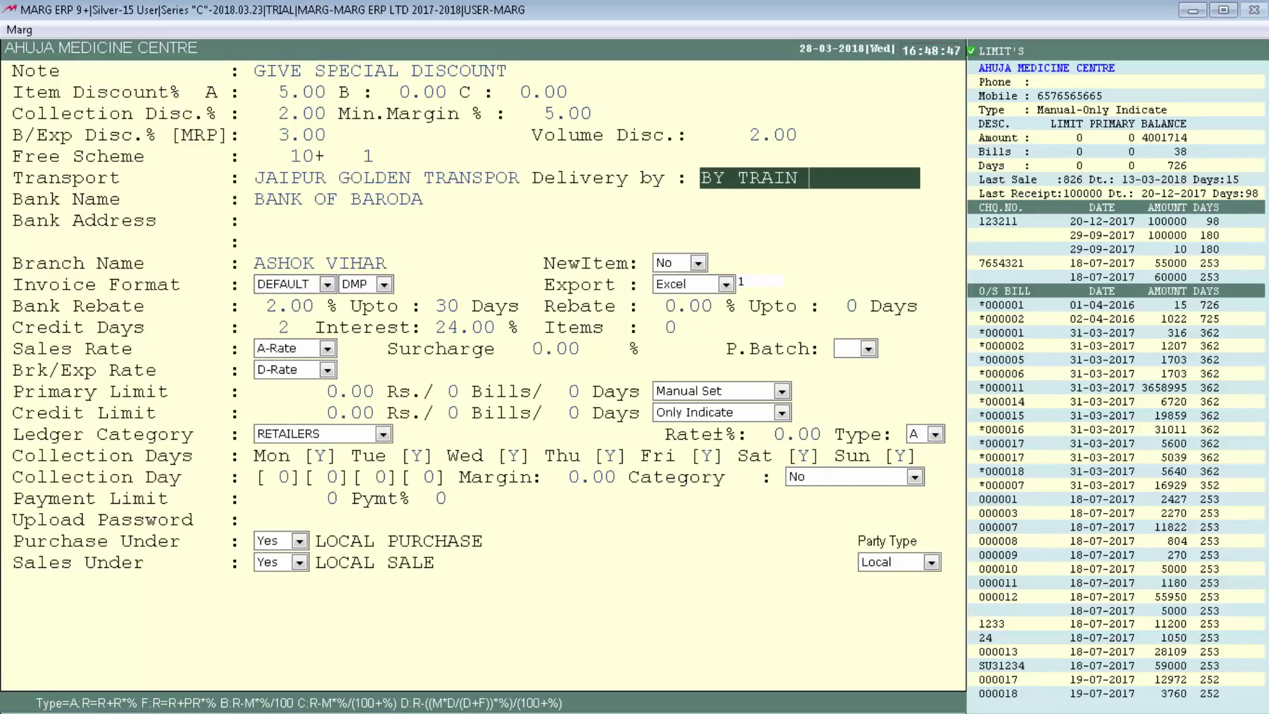
key("Return")
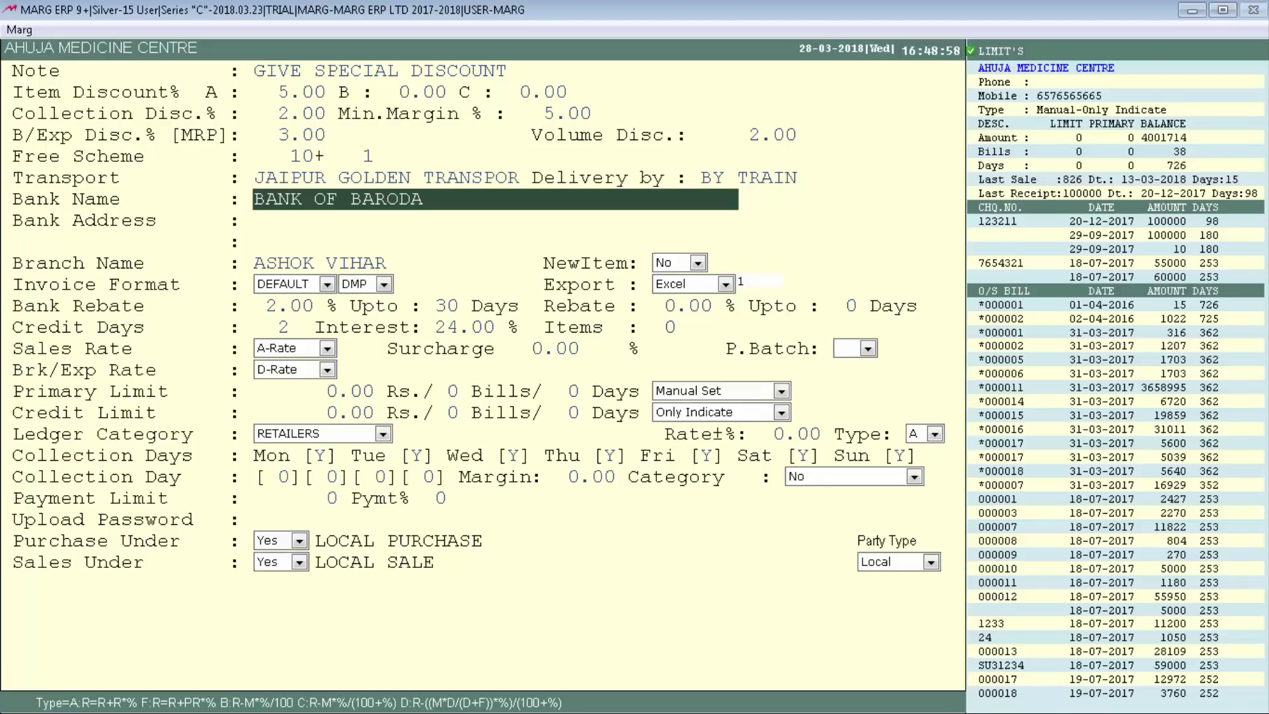
Fill in the bank address as "BANK OF BARODA," and "DELHI" on two lines, keeping the existing bank and branch names.
key("Return")
type("BANK OF BARODA,")
key("Return")
type("DELHI")
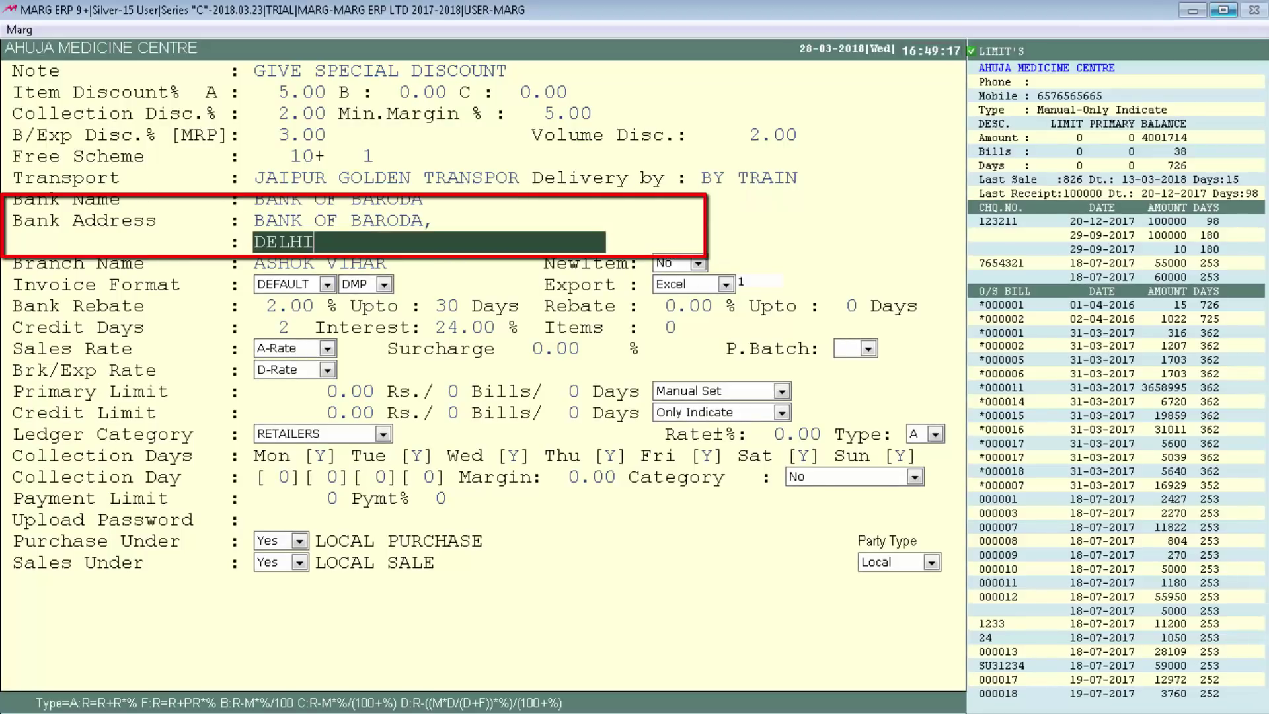
key("Return")
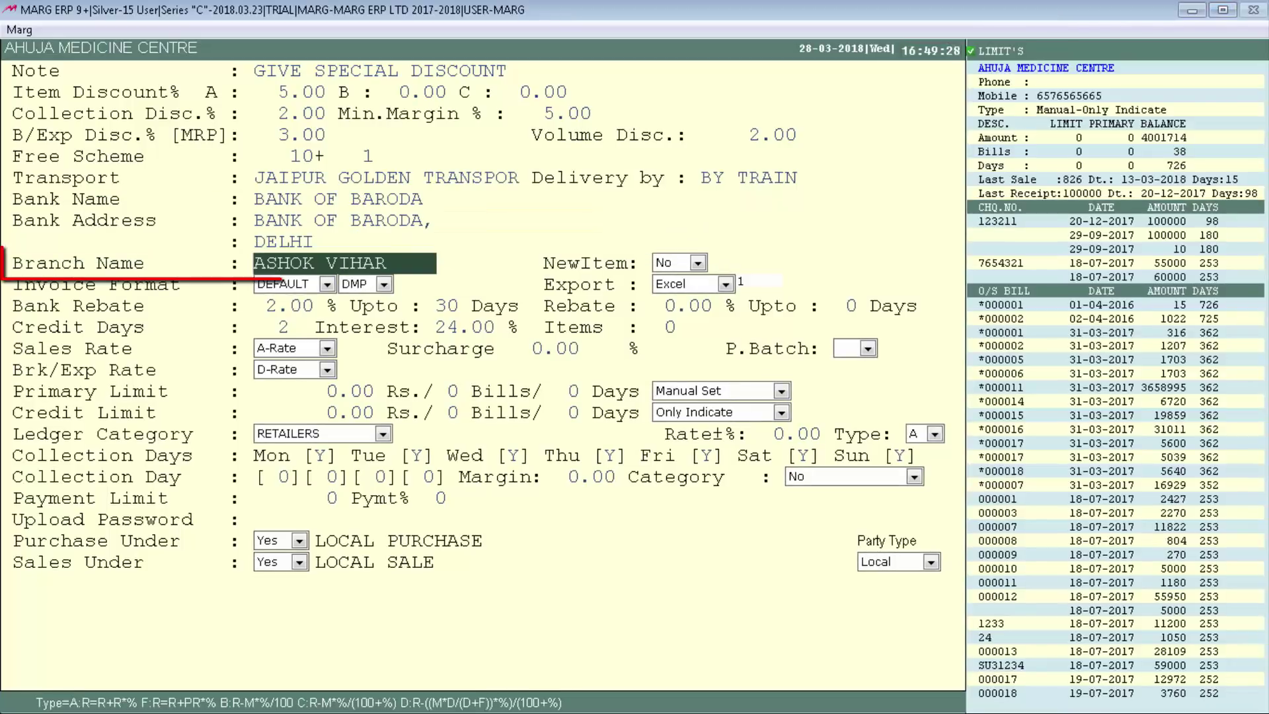
key("Return")
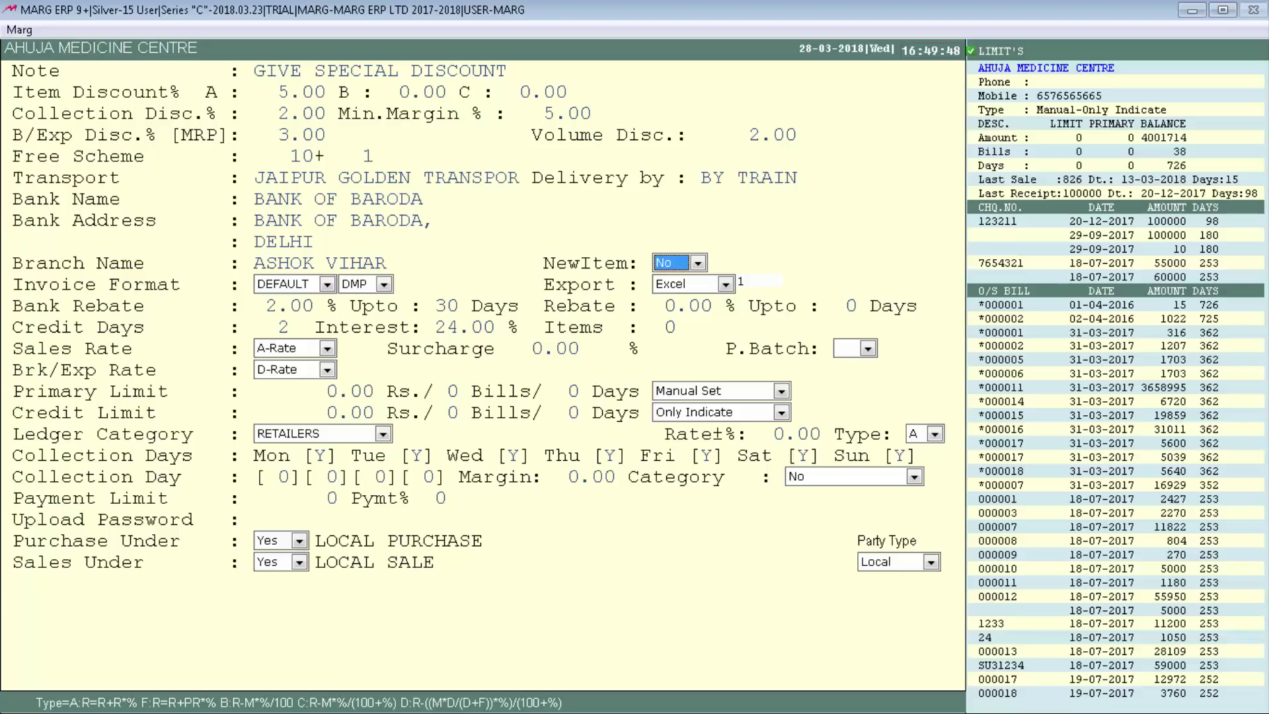
Set NewItem to Yes and assign the ledger a selected DMP invoice format, 11 GST.
key("alt+Down")
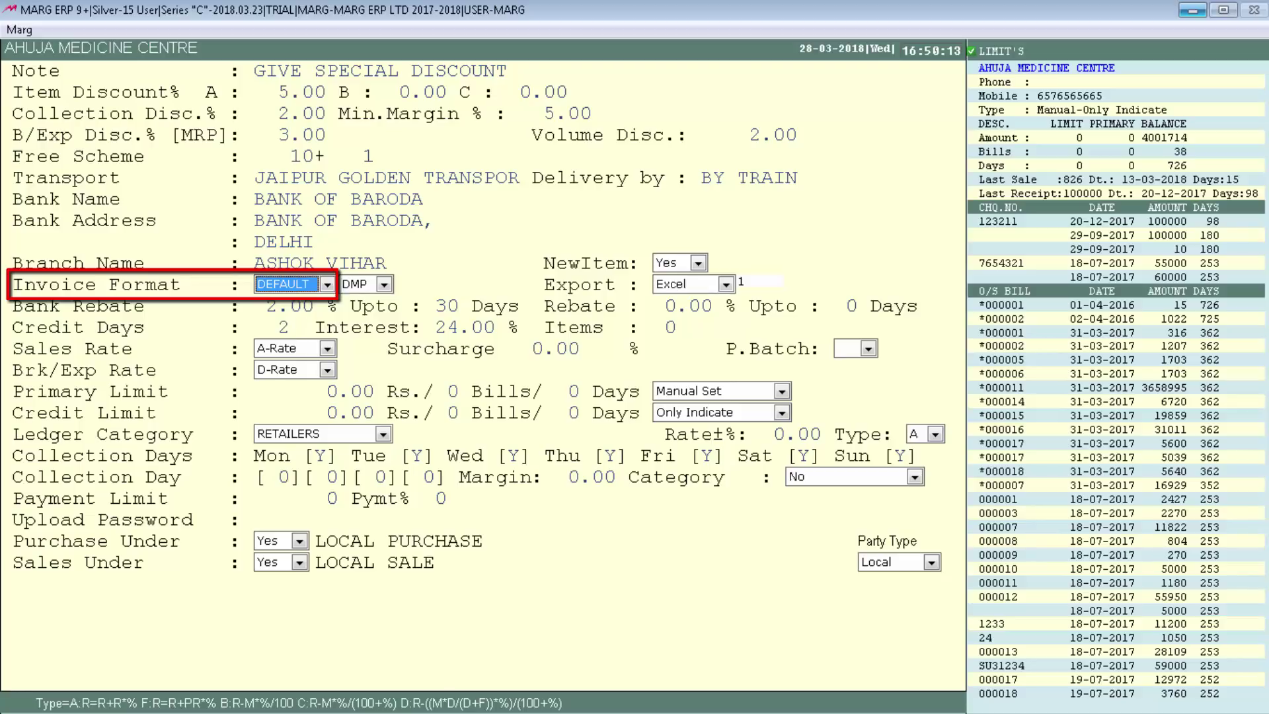
key("alt+Down")
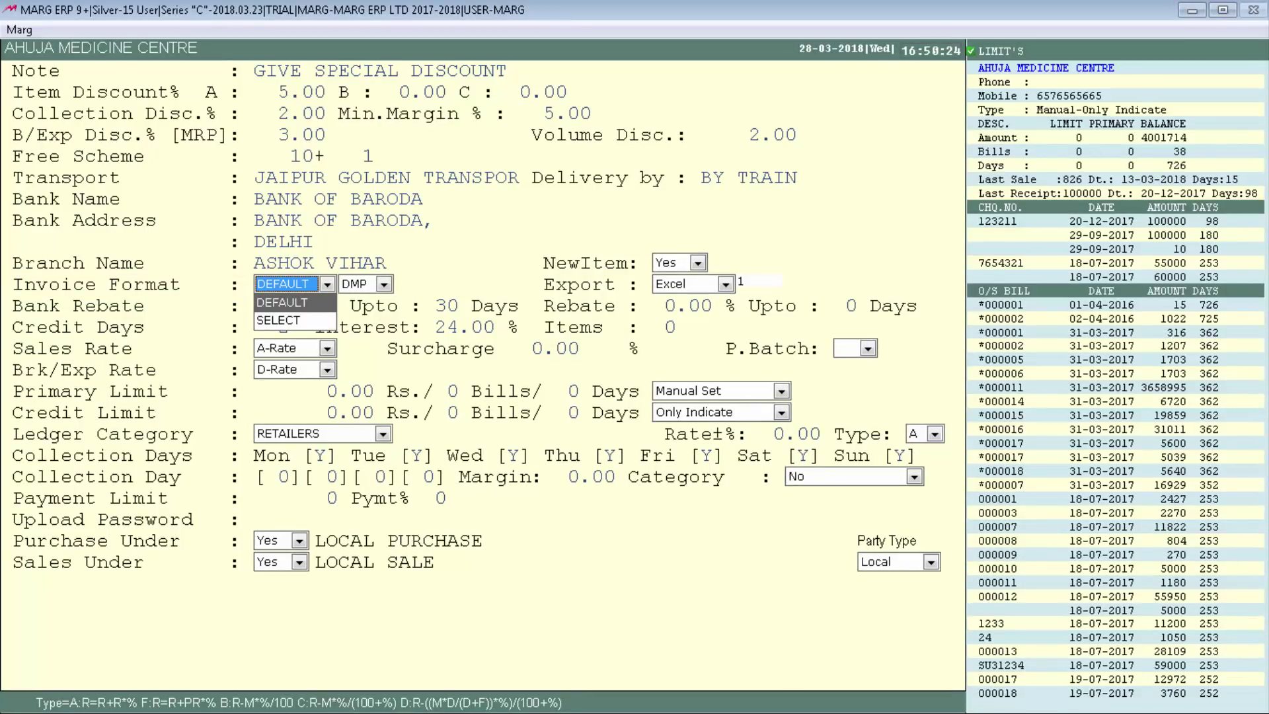
key("Down")
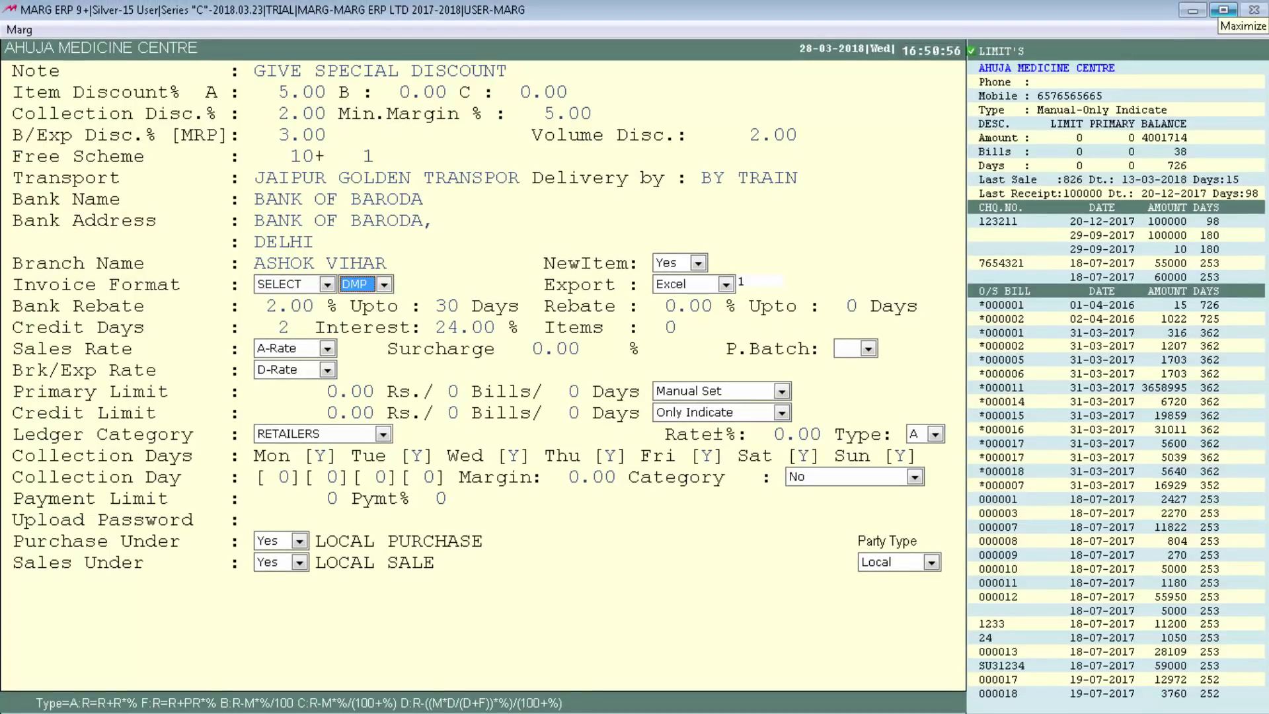
key("alt+Down")
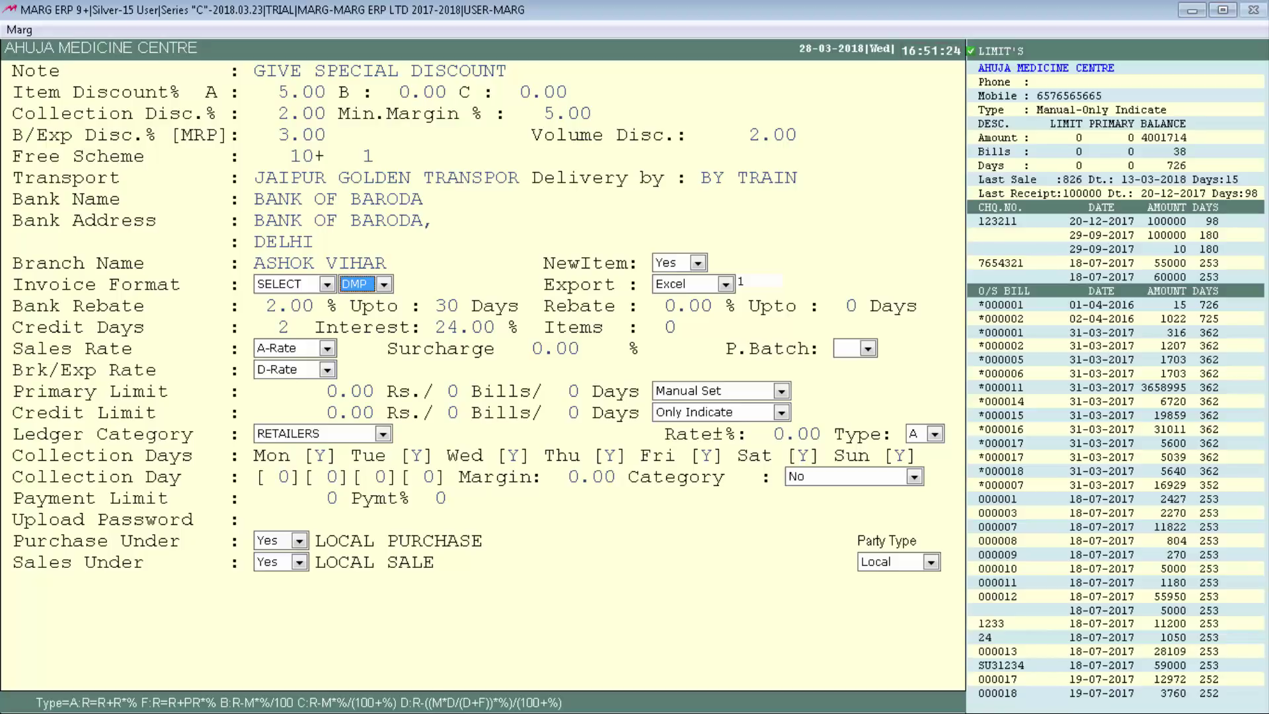
key("Return")
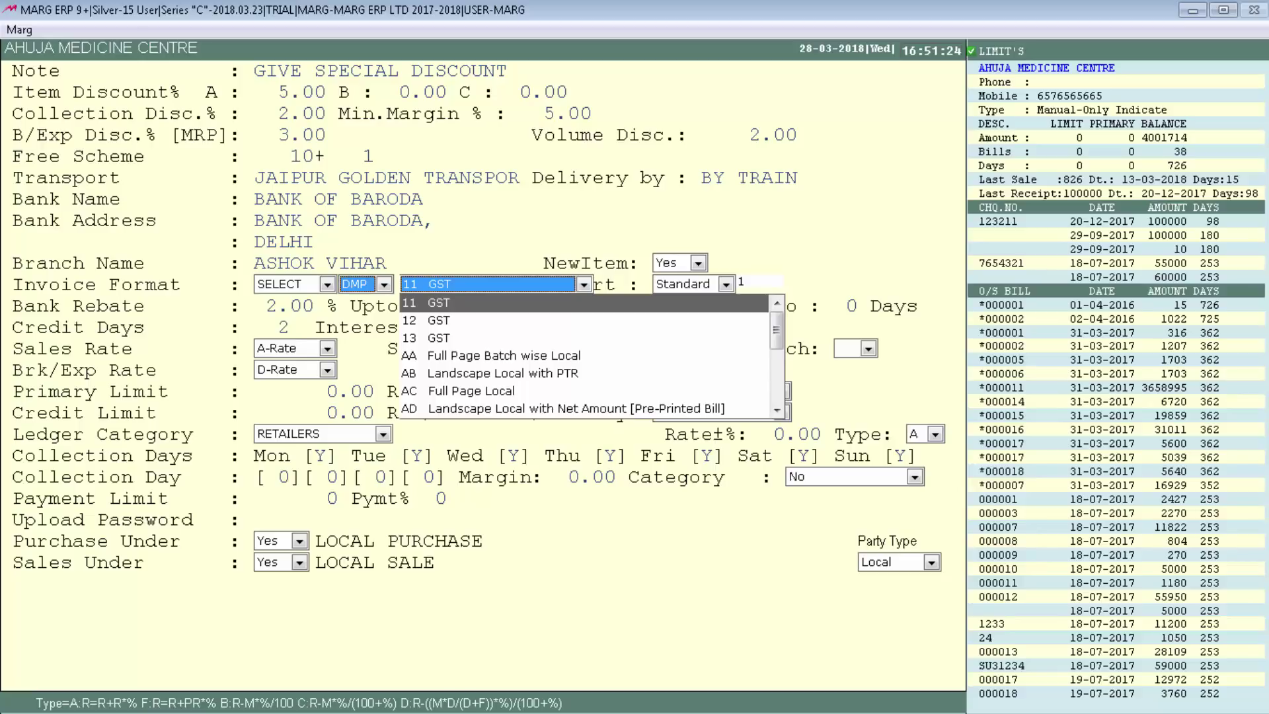
key("Return")
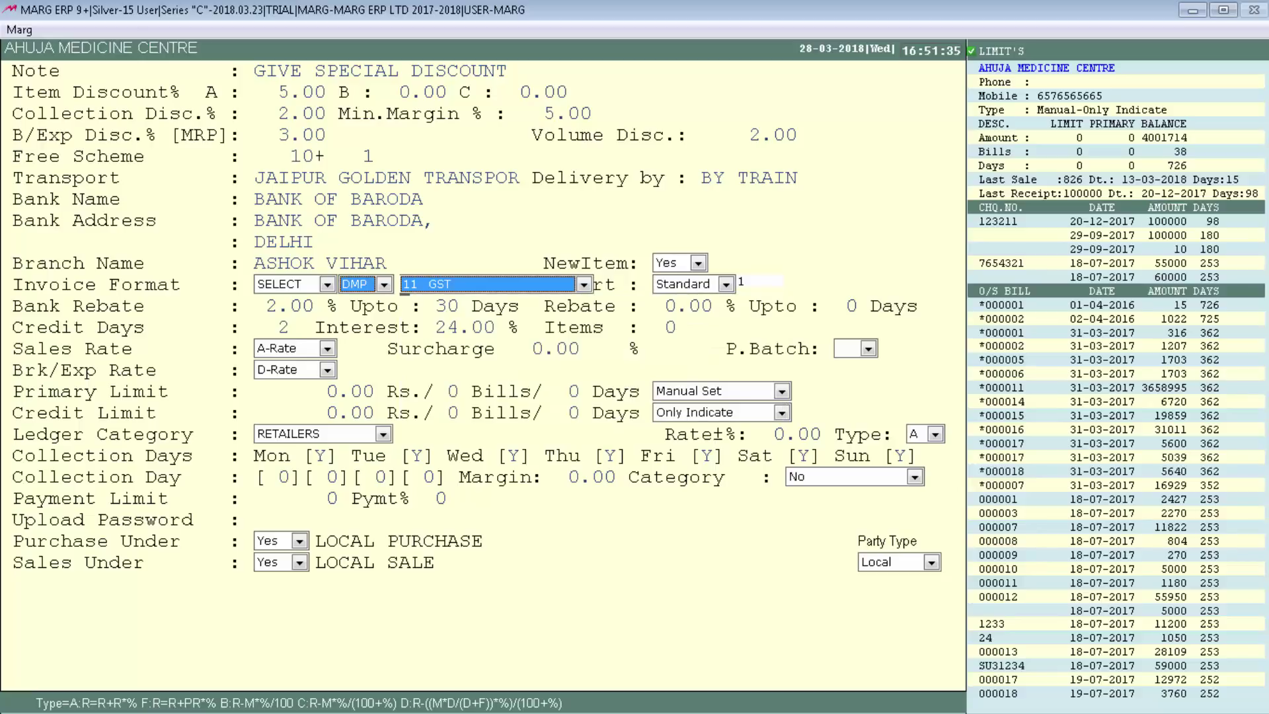
key("Return")
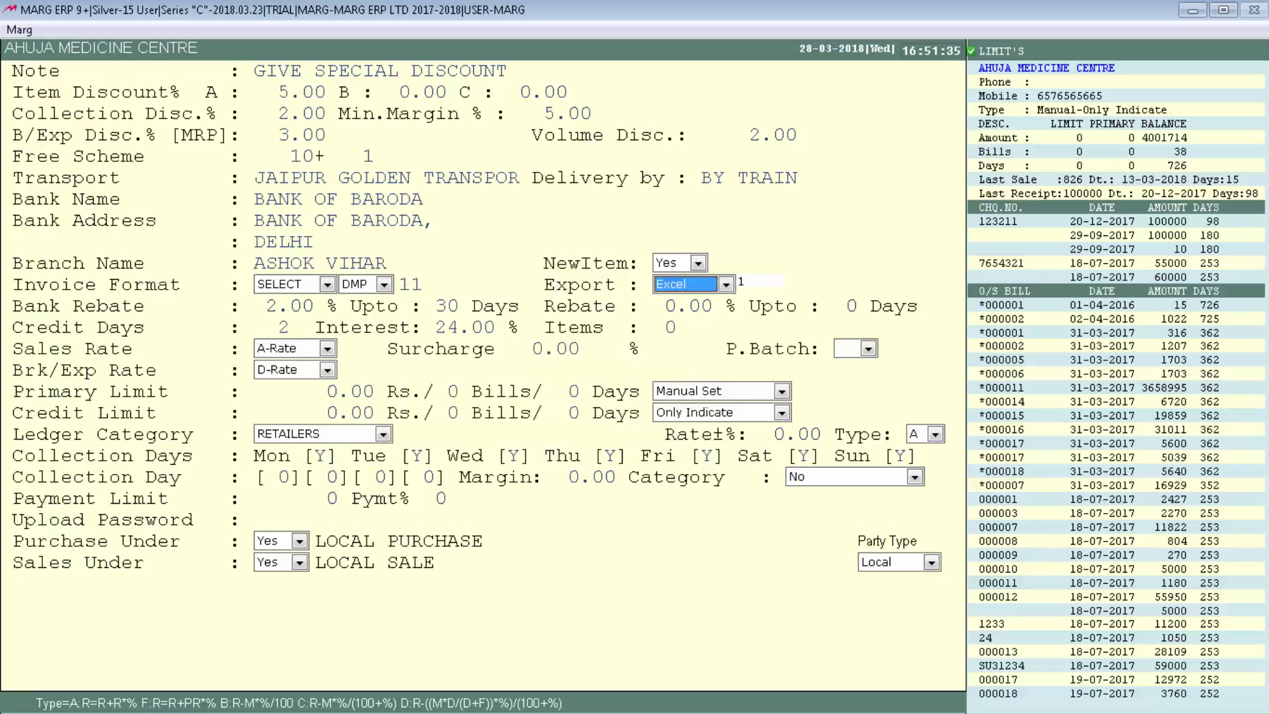
Set the ledger's export format to Marg.
key("alt+Down")
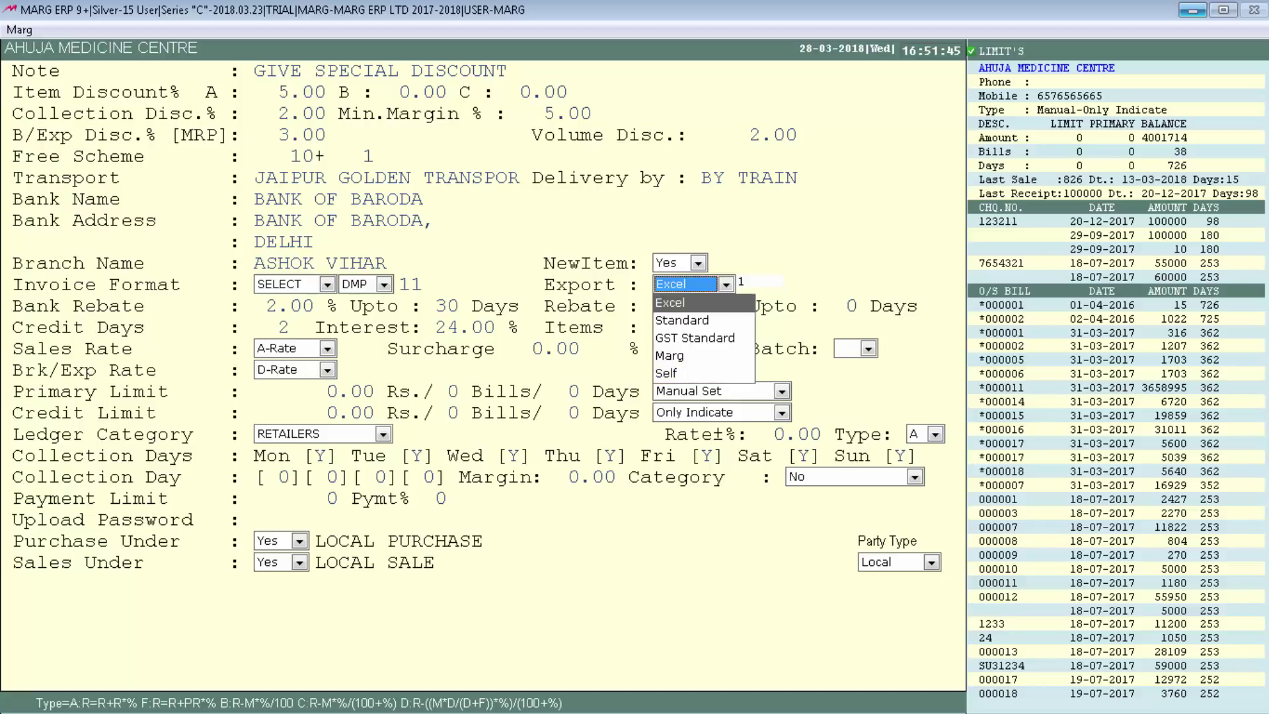
key("Down")
key("Down")
key("Down")
key("Return")
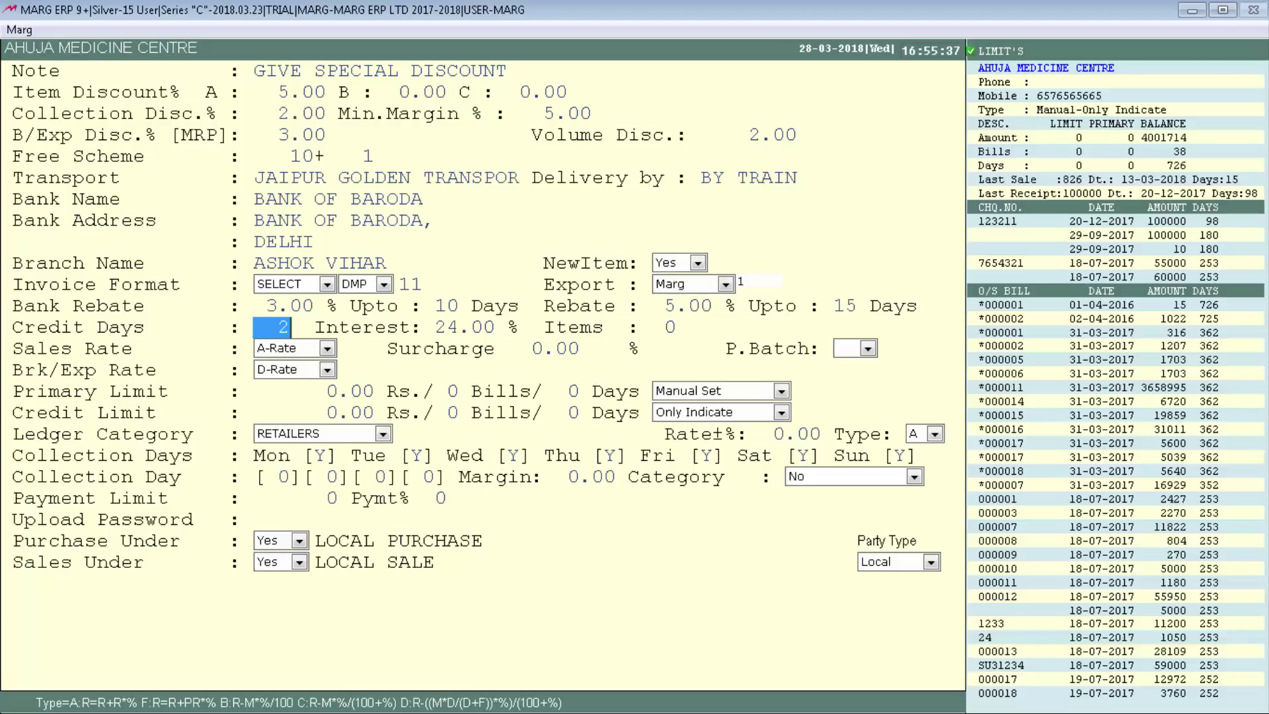
Set the credit days to 15, the interest to 20% and the item limit per bill to 3.
type("15")
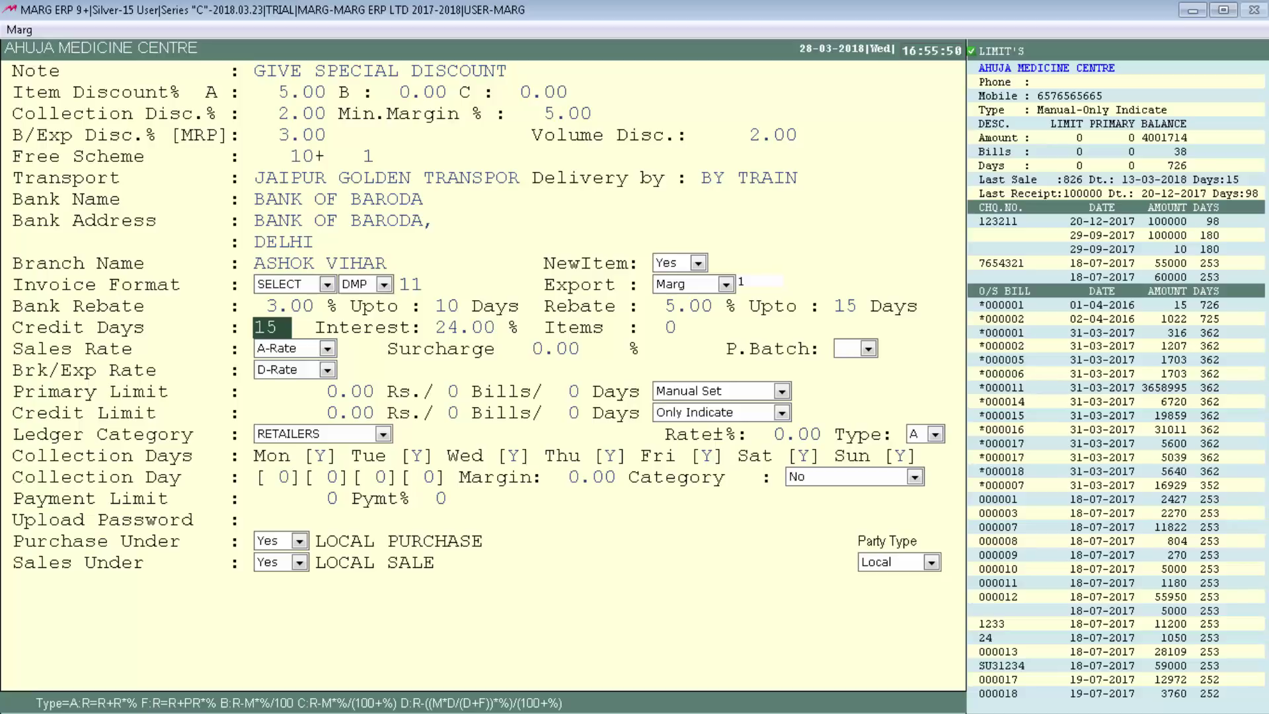
key("Return")
type("20.")
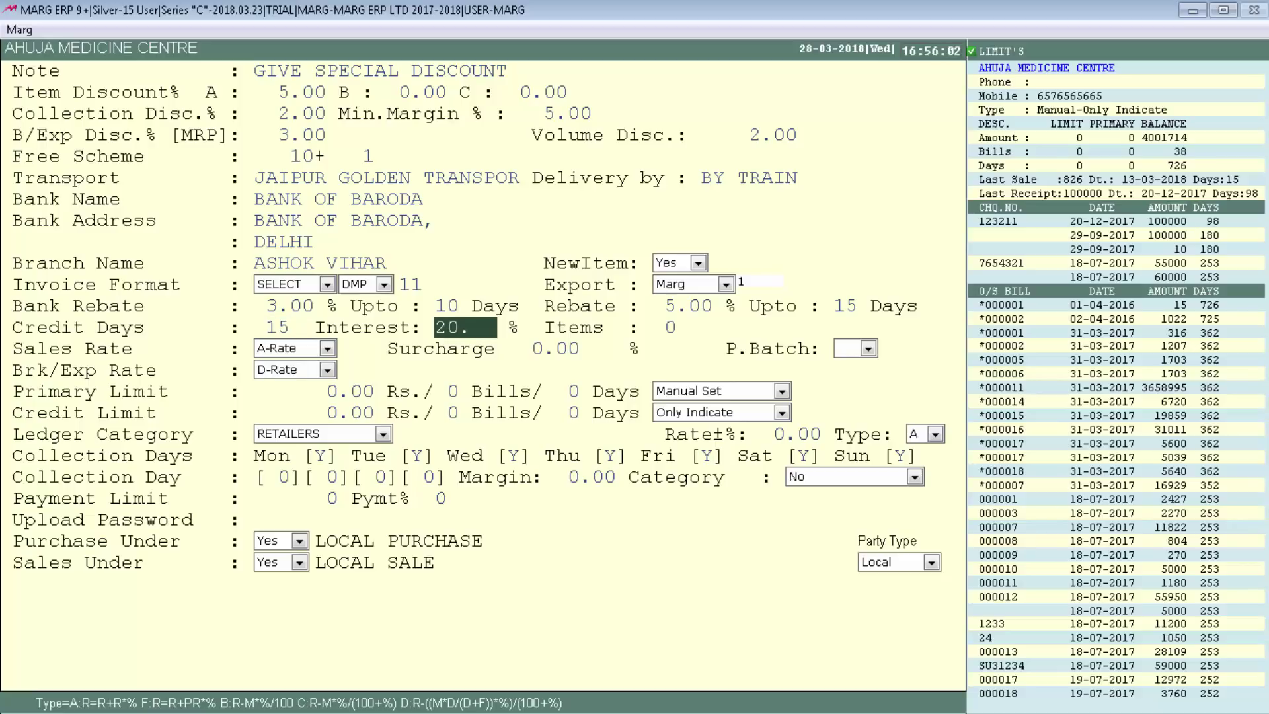
key("Return")
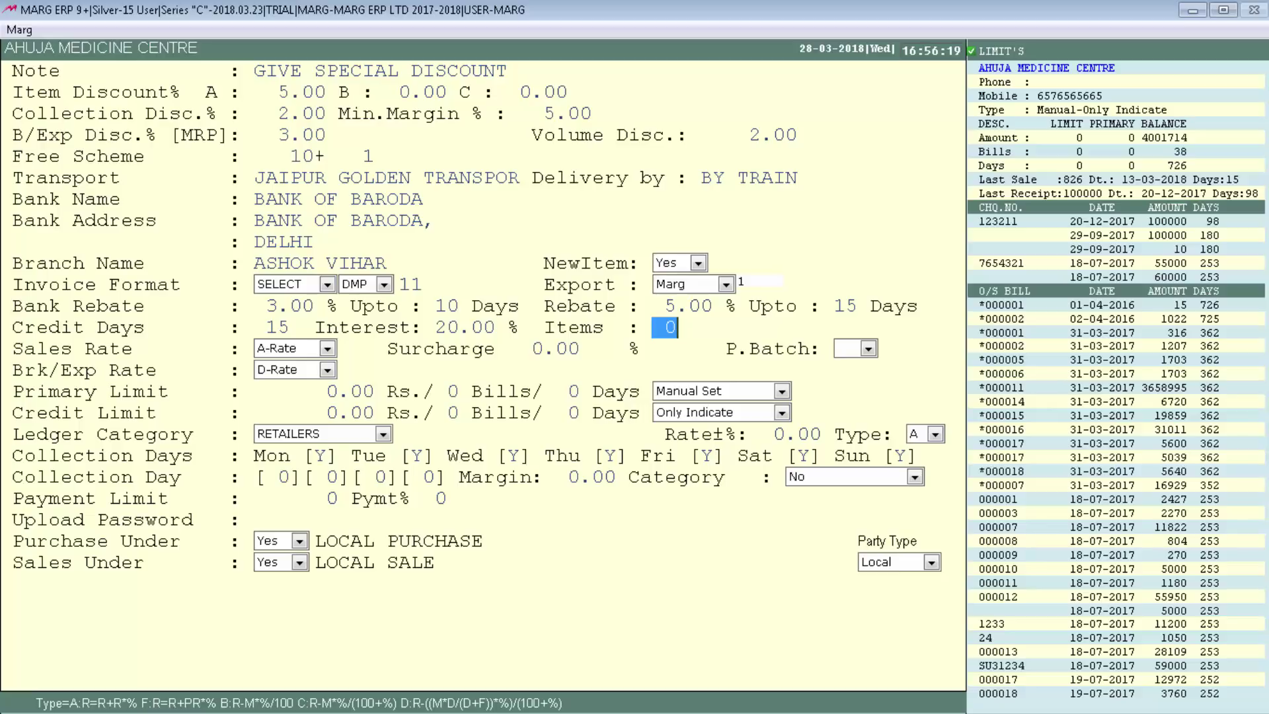
type("3")
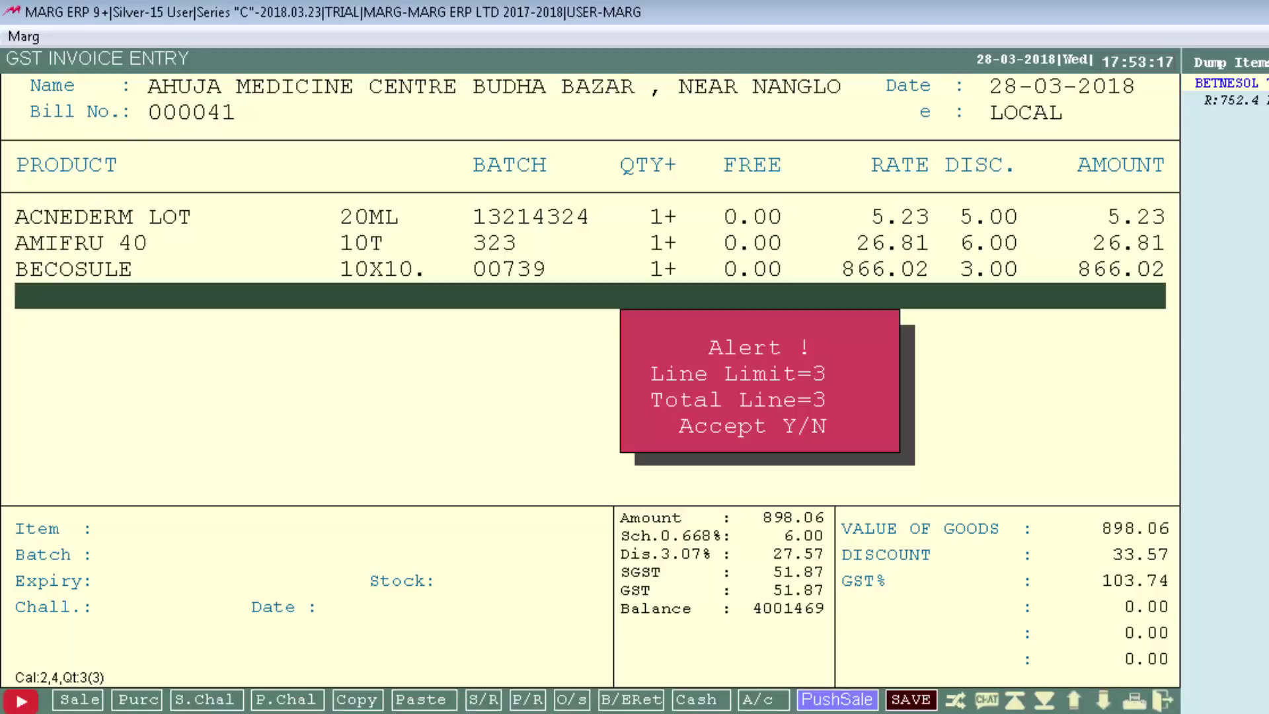
key("Escape")
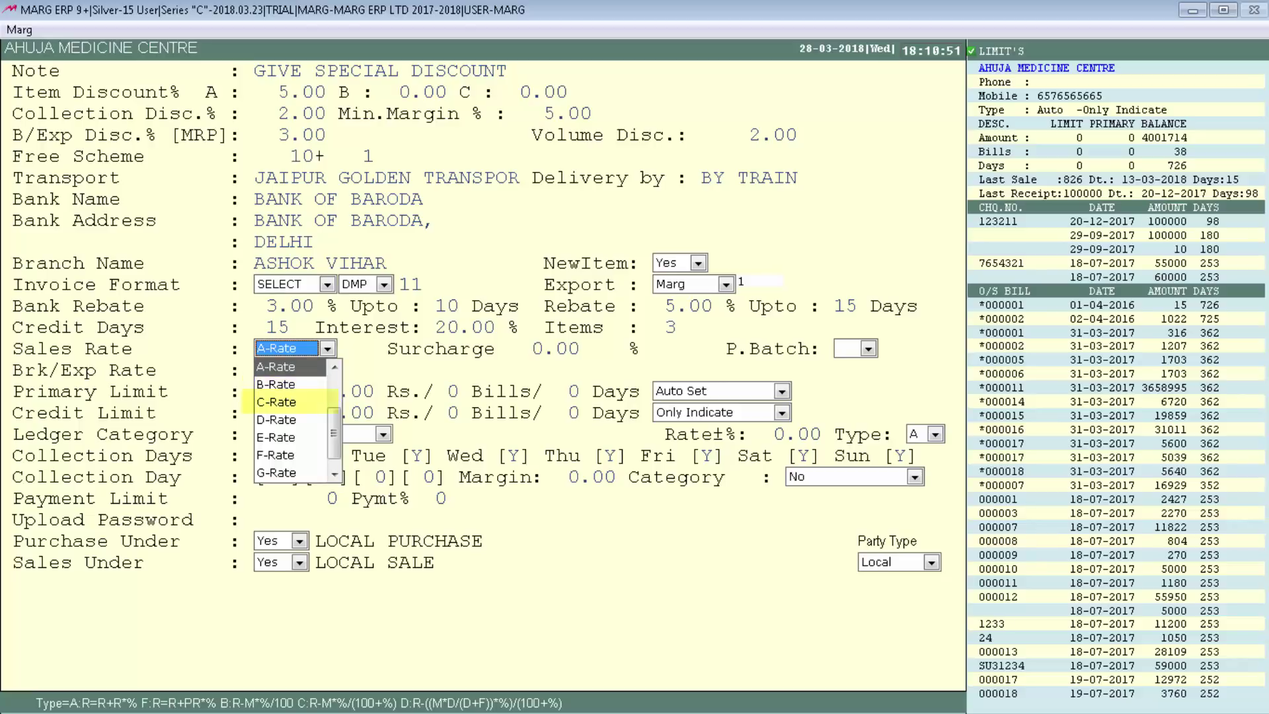
Keep A-Rate as the sales rate, set P.Batch to Y and set the Brk/Exp rate to M.R.P.
key("Escape")
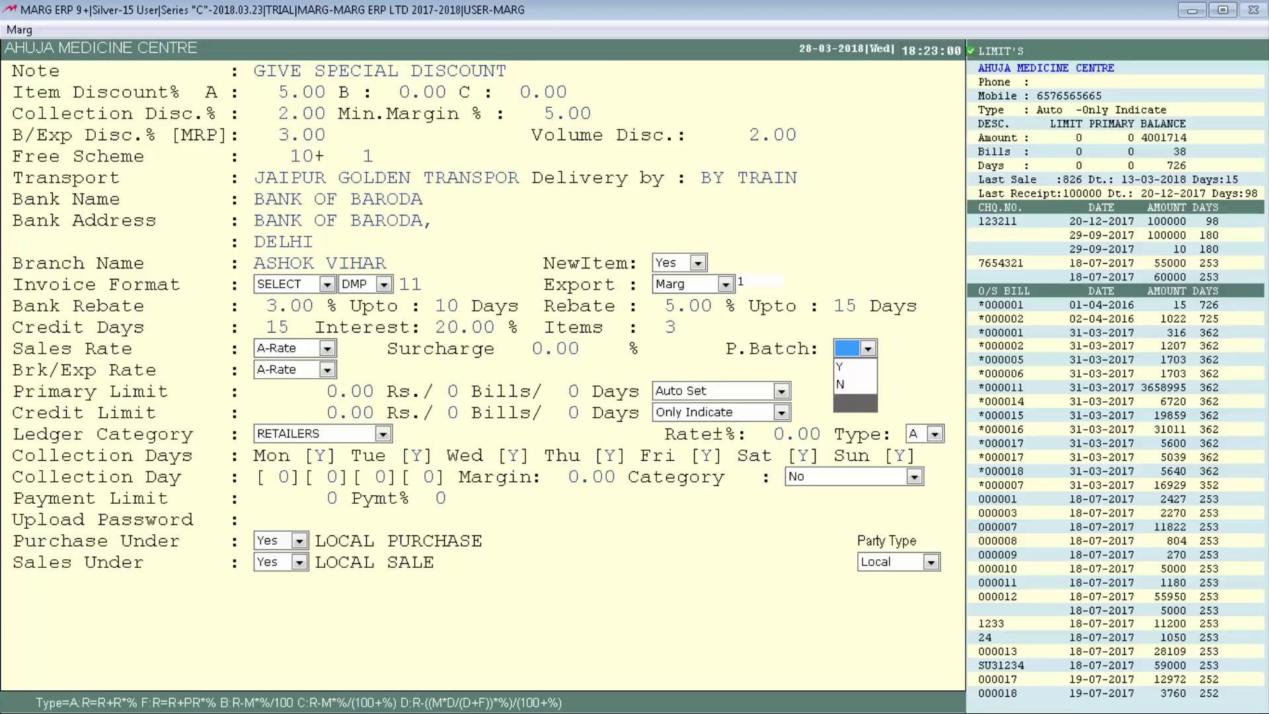
key("Return")
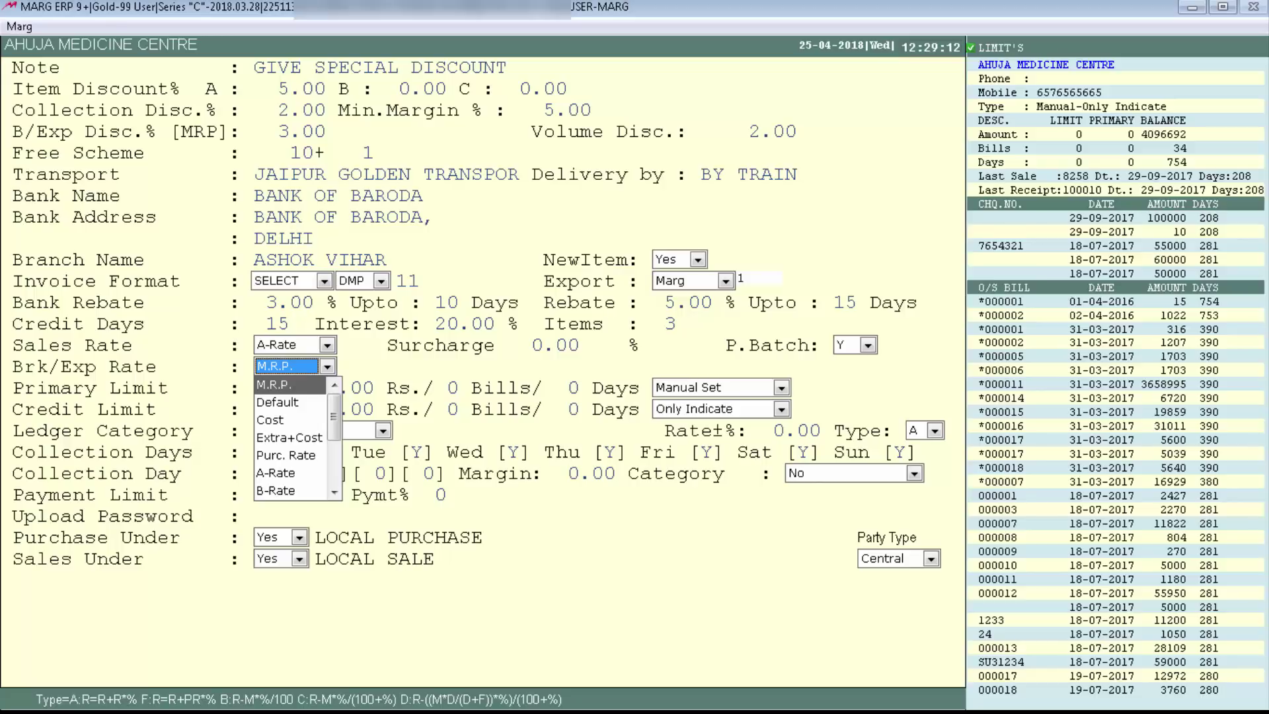
key("Return")
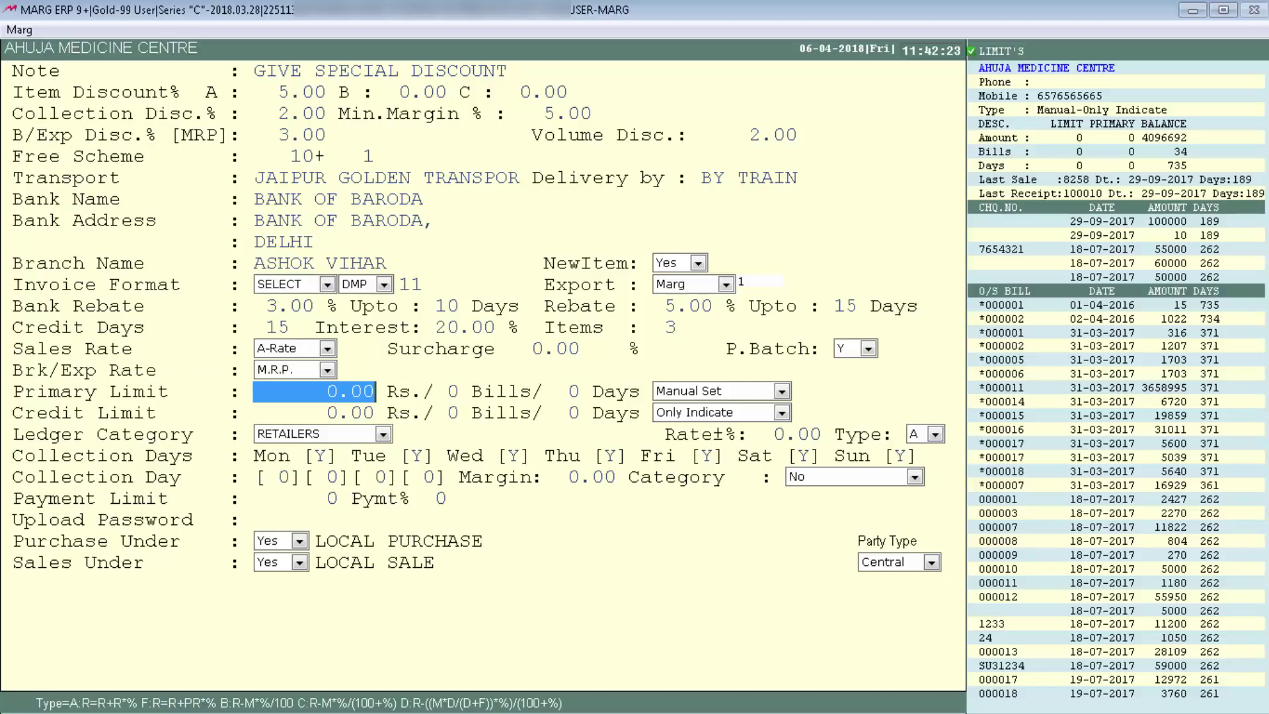
Set the primary limit to Rs. 12000 and 5 bills, leaving its days at 0.
type("12000")
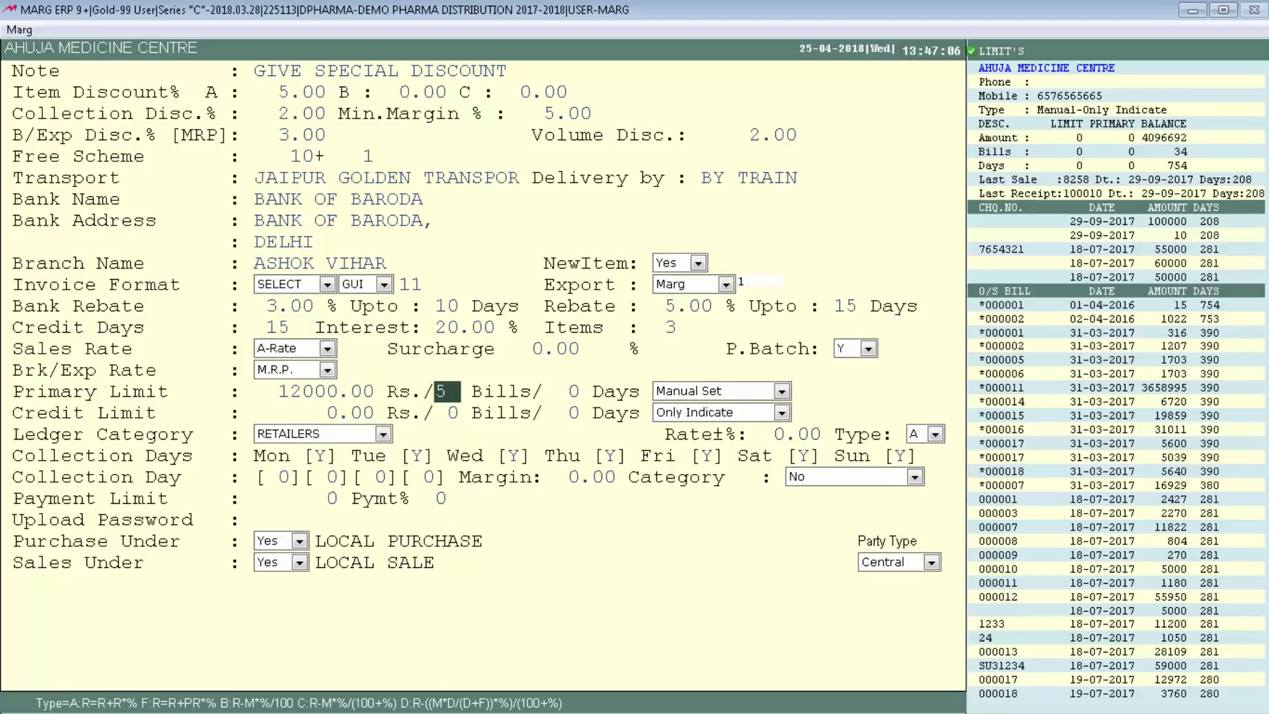
key("Return")
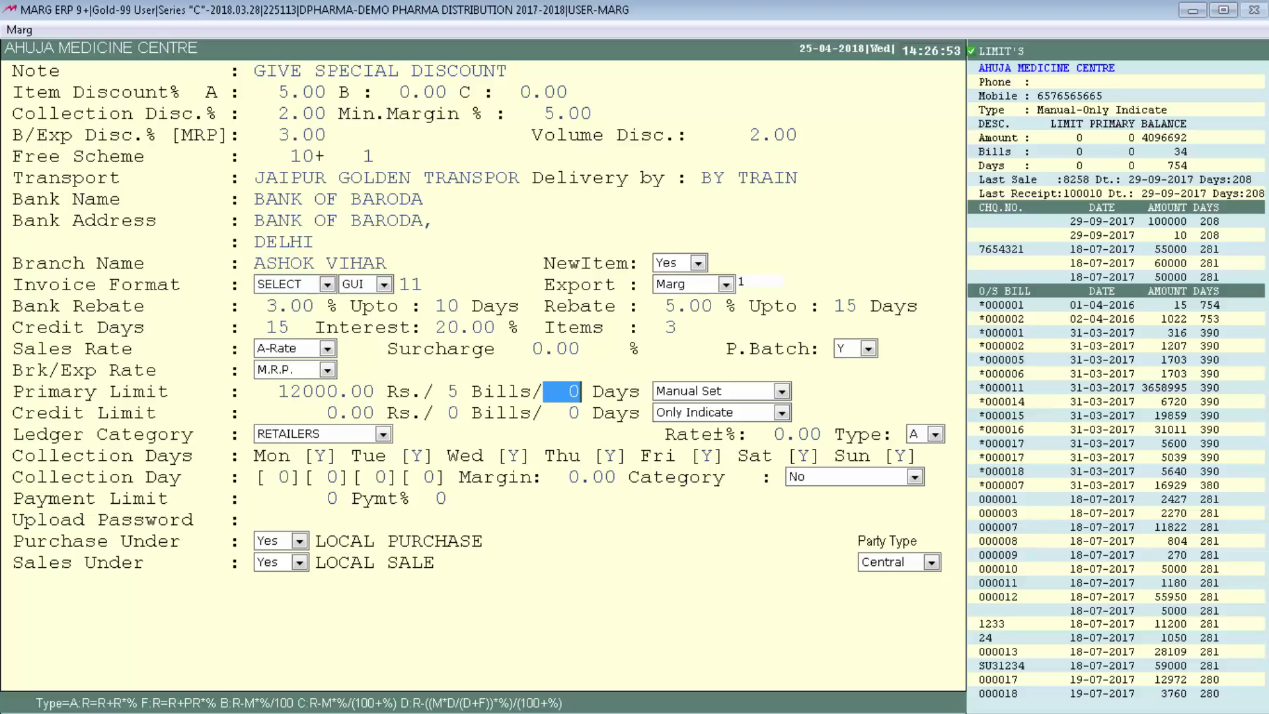
key("Return")
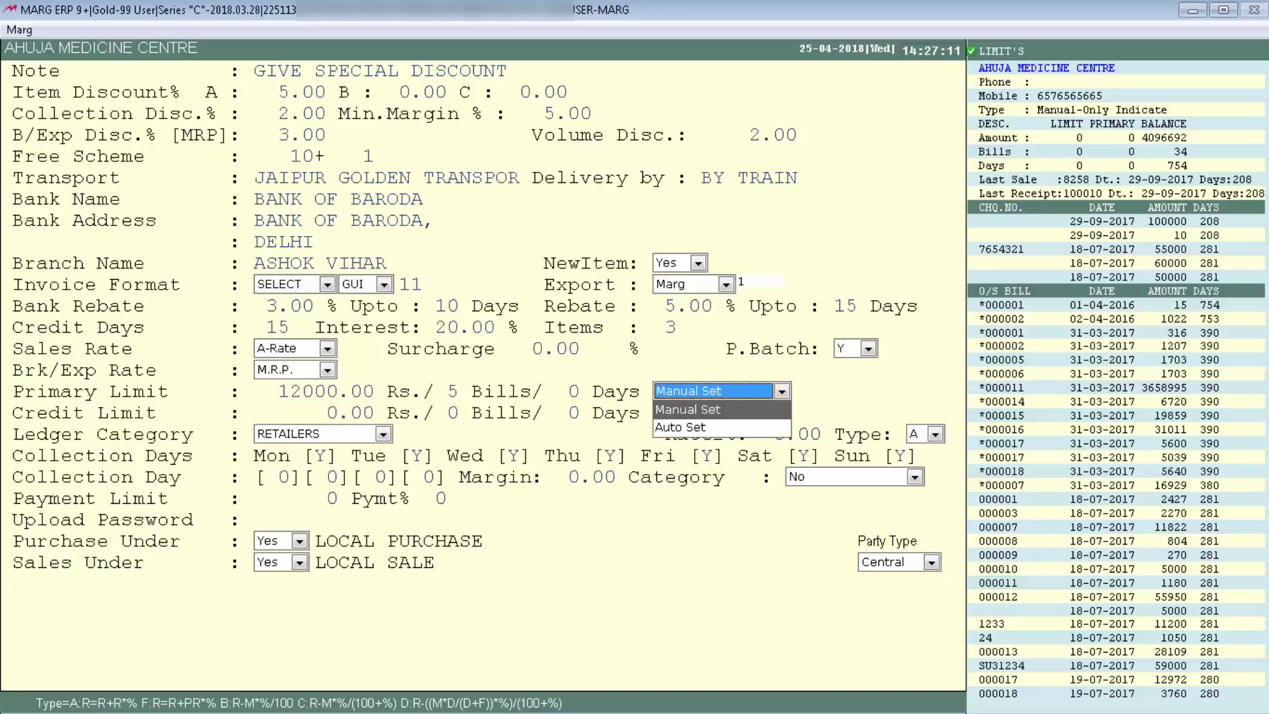